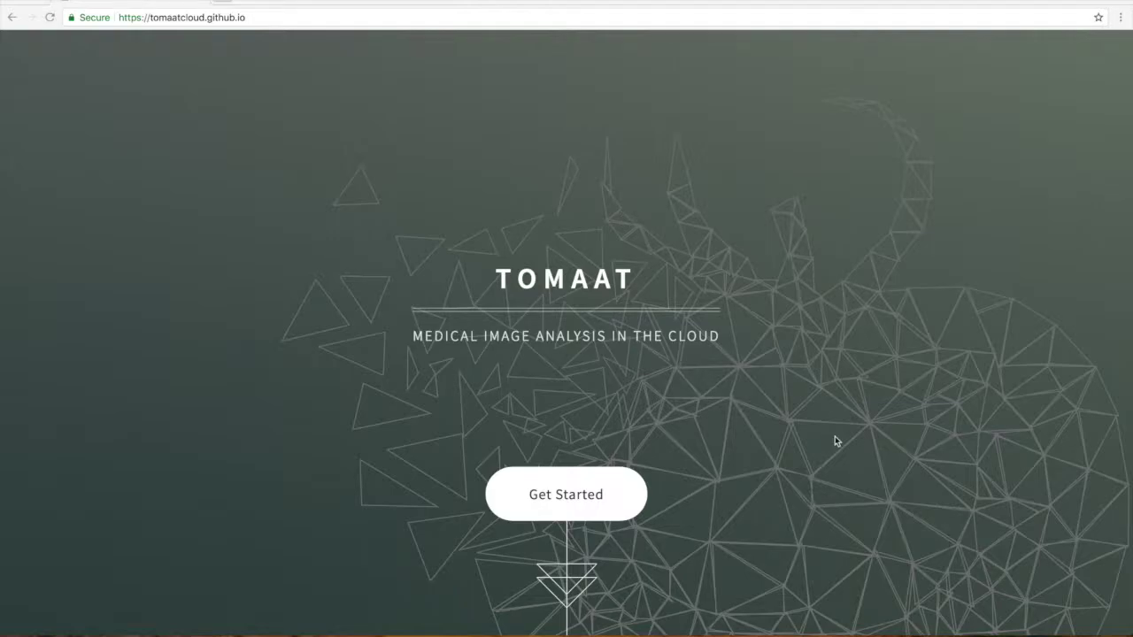
Scroll the TOMAAT homepage to the Access Deep Learning Methods card, then switch to 3D Slicer.
{"action": "scroll", "coordinate": [835, 440], "scroll_direction": "down", "scroll_amount": 8}
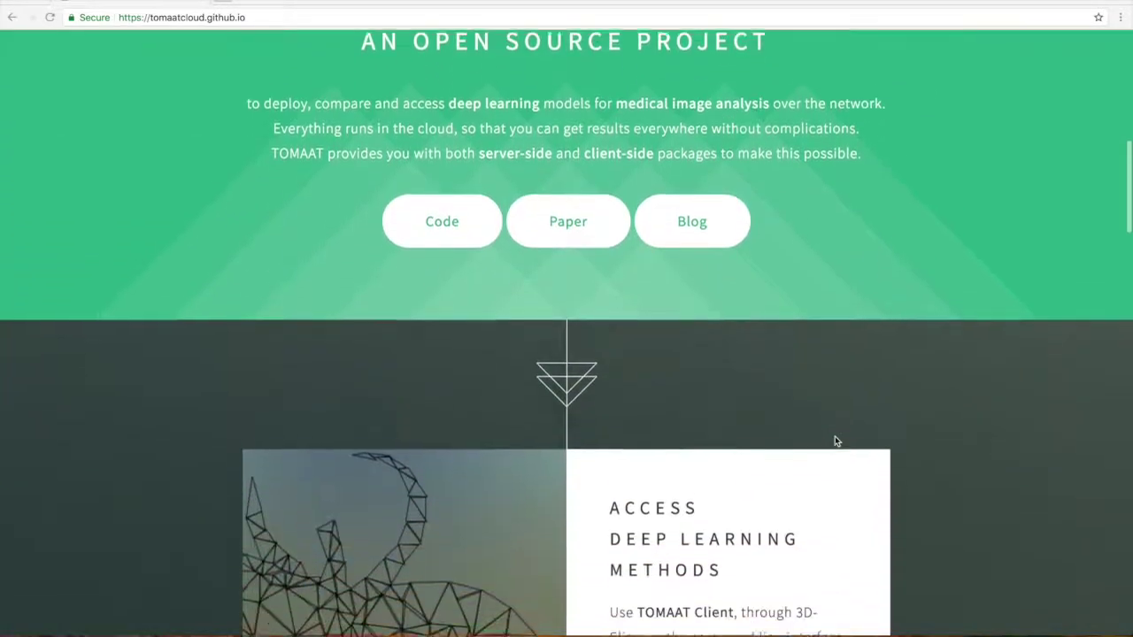
{"action": "scroll", "coordinate": [835, 440], "scroll_direction": "down", "scroll_amount": 3}
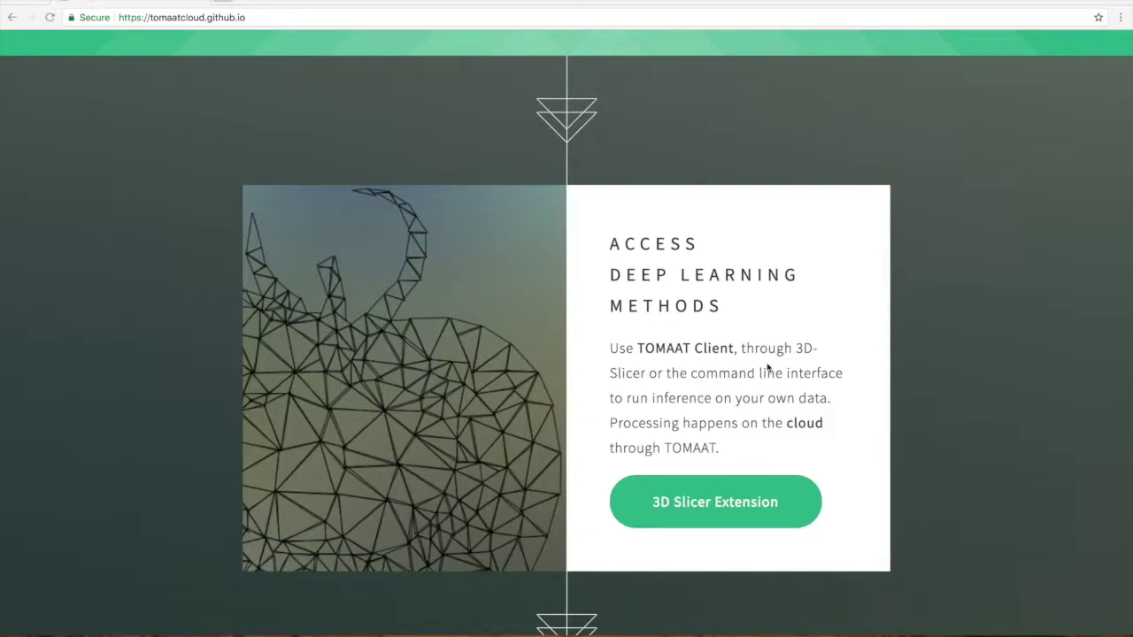
{"action": "scroll", "coordinate": [762, 392], "scroll_direction": "down", "scroll_amount": 5}
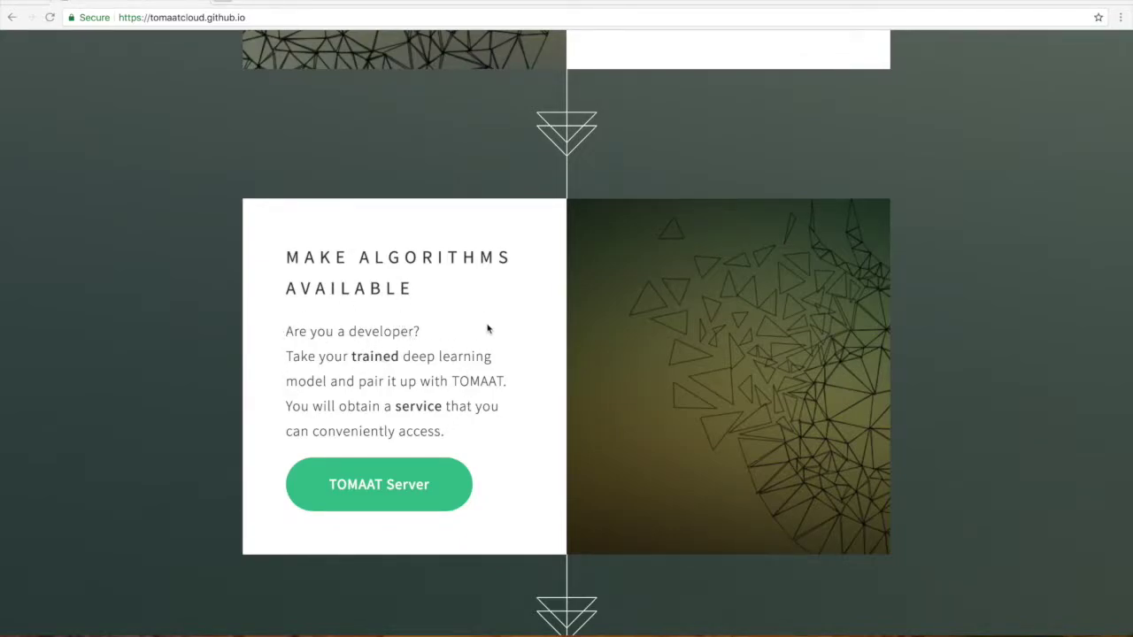
{"action": "scroll", "coordinate": [489, 332], "scroll_direction": "up", "scroll_amount": 1}
{"action": "mouse_move", "coordinate": [935, 626]}
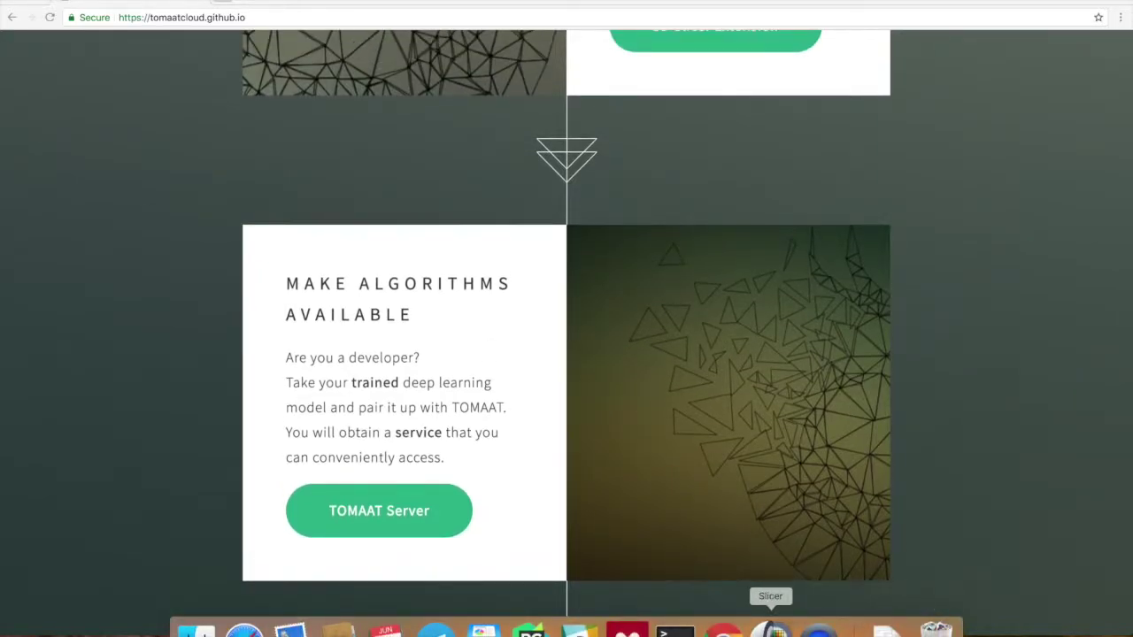
{"action": "scroll", "coordinate": [827, 326], "scroll_direction": "up", "scroll_amount": 10}
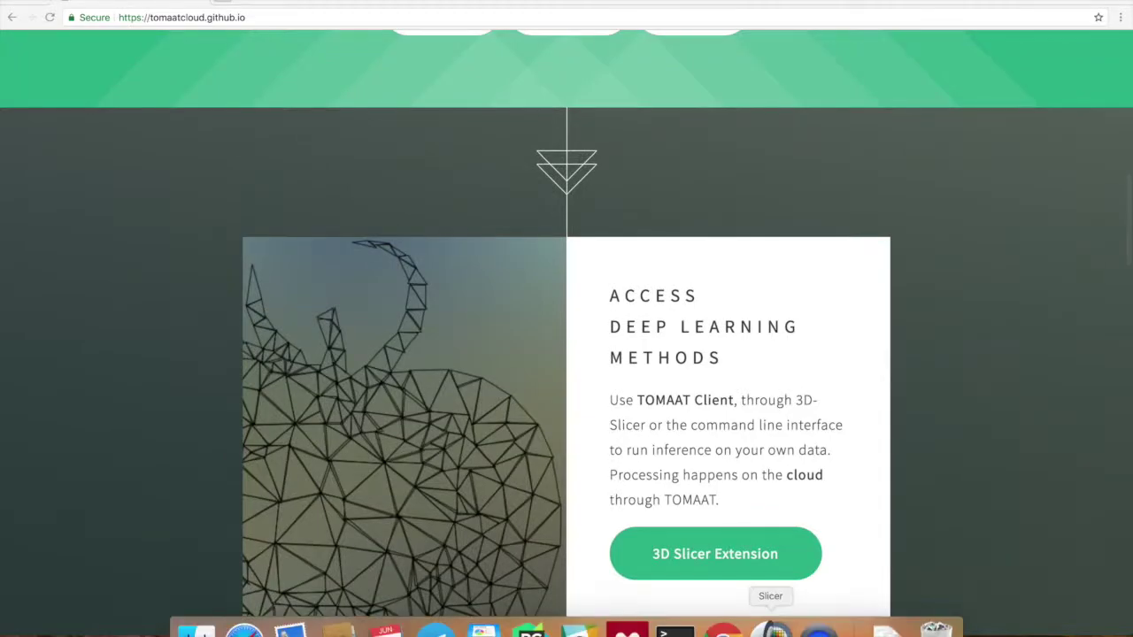
{"action": "left_click", "coordinate": [770, 630]}
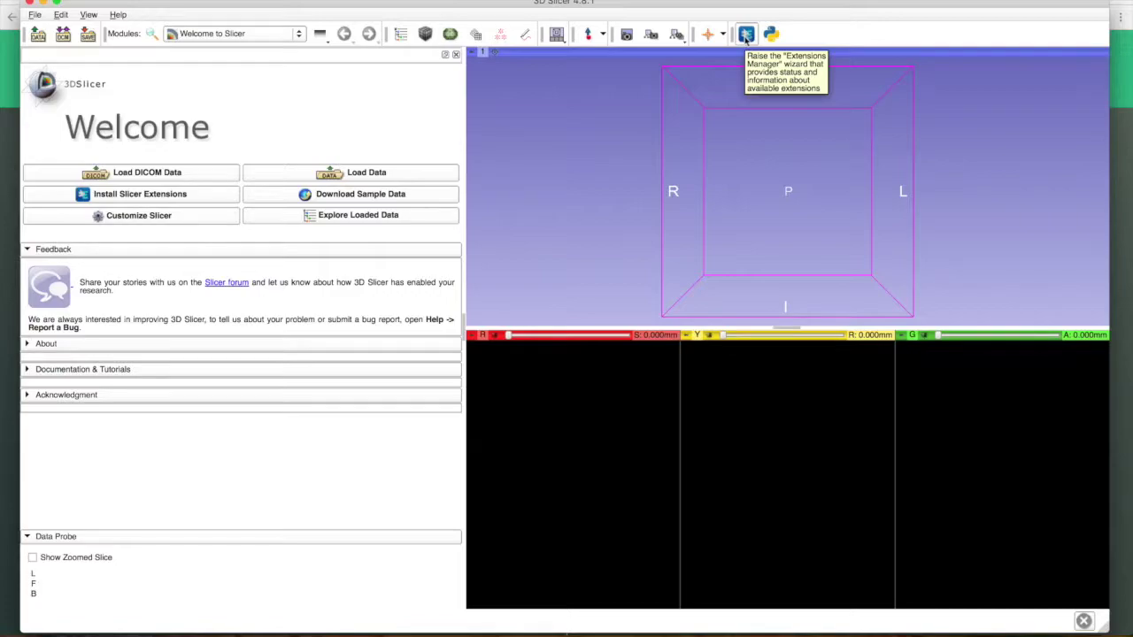
Open the Extensions Manager on its Install Extensions catalogue.
{"action": "left_click", "coordinate": [747, 35]}
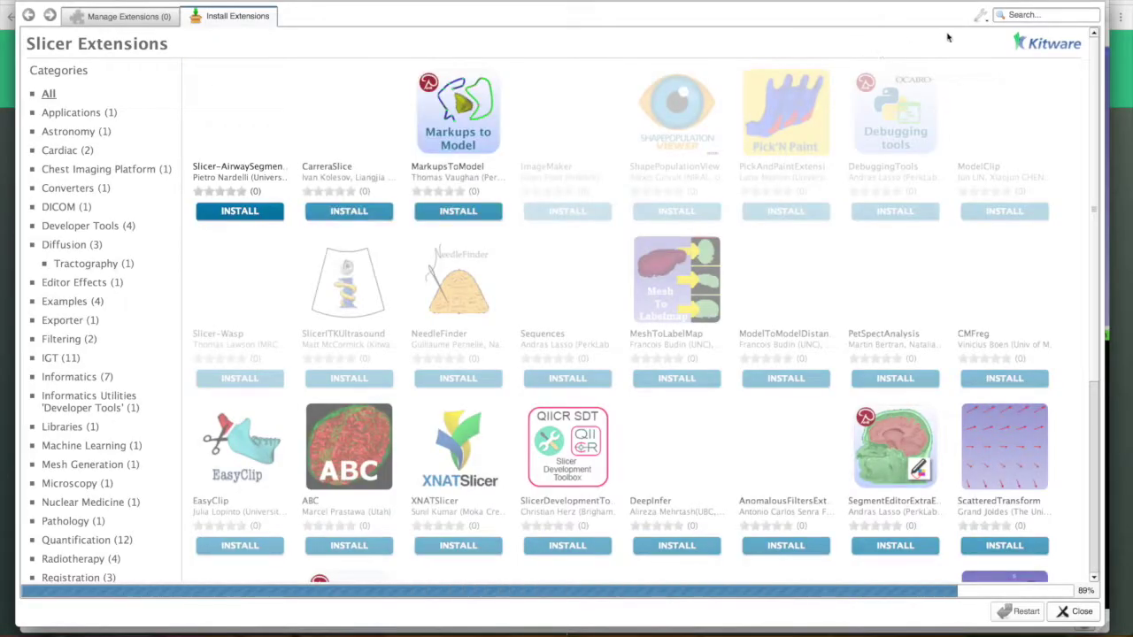
Search the extension catalogue for 'toolmaat' and install the TOMAAT extension.
{"action": "left_click", "coordinate": [1029, 15]}
{"action": "type", "text": "to"}
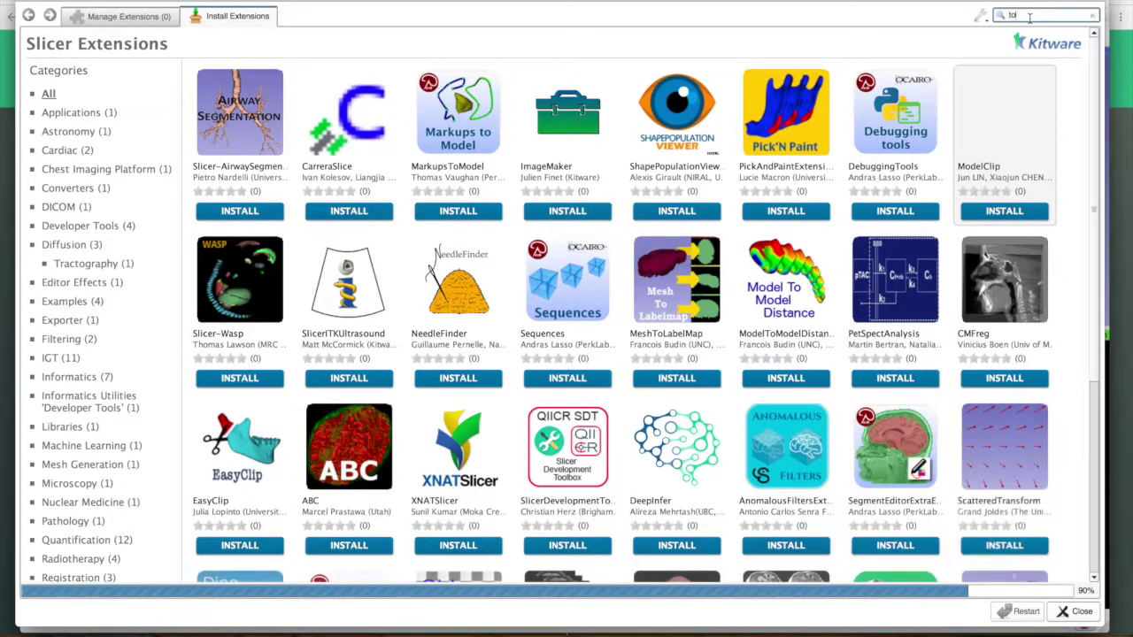
{"action": "type", "text": "olm"}
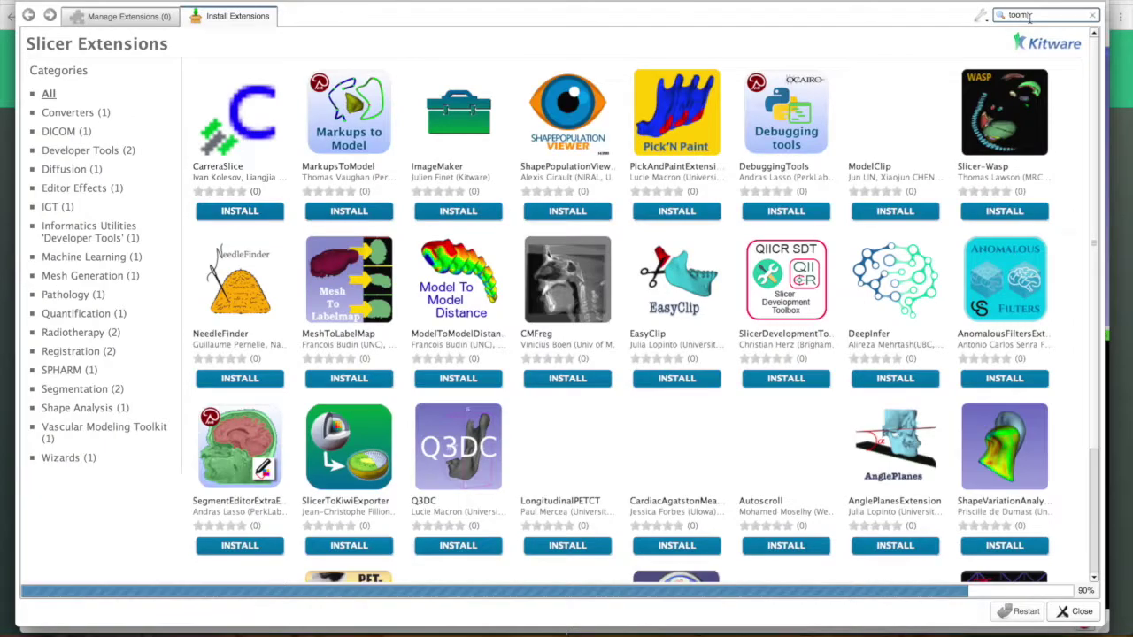
{"action": "type", "text": "aa"}
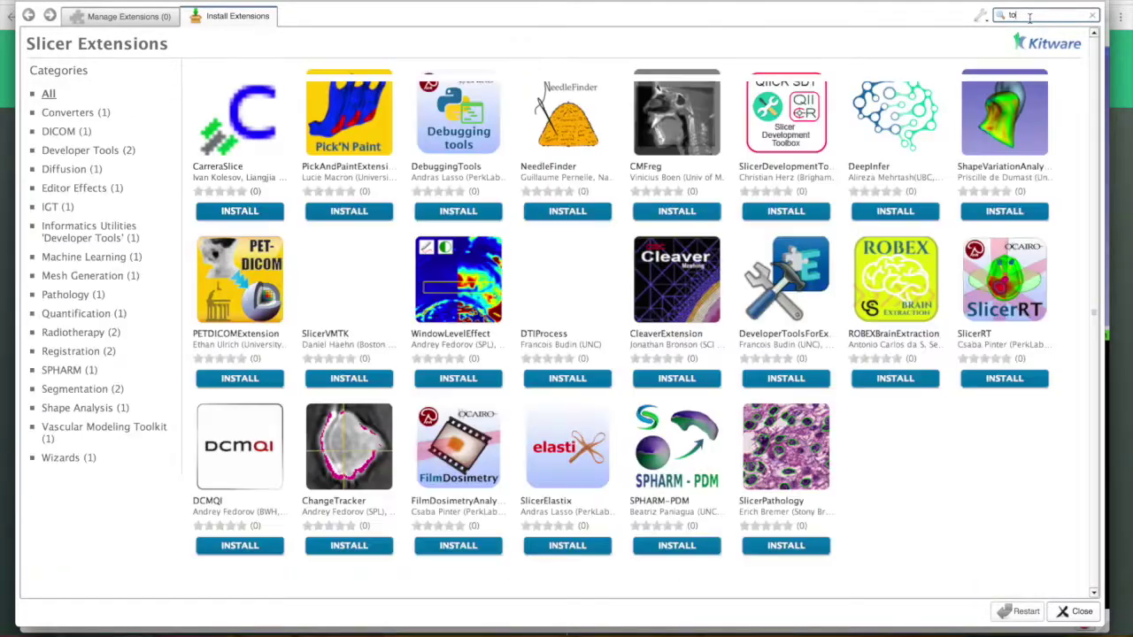
{"action": "type", "text": "t"}
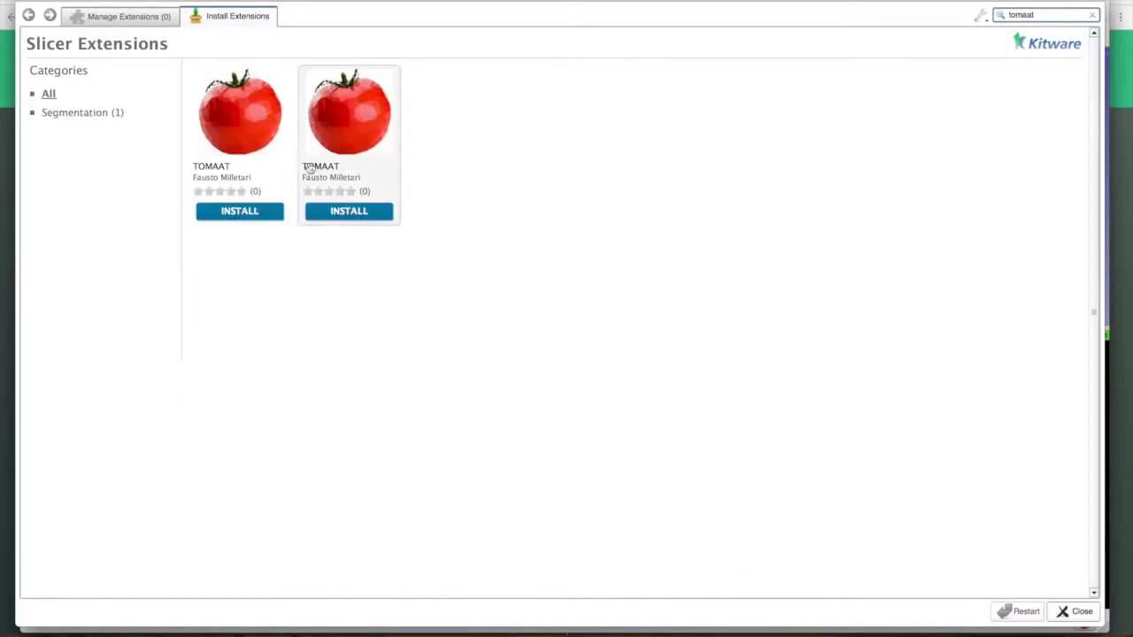
{"action": "left_click", "coordinate": [252, 213]}
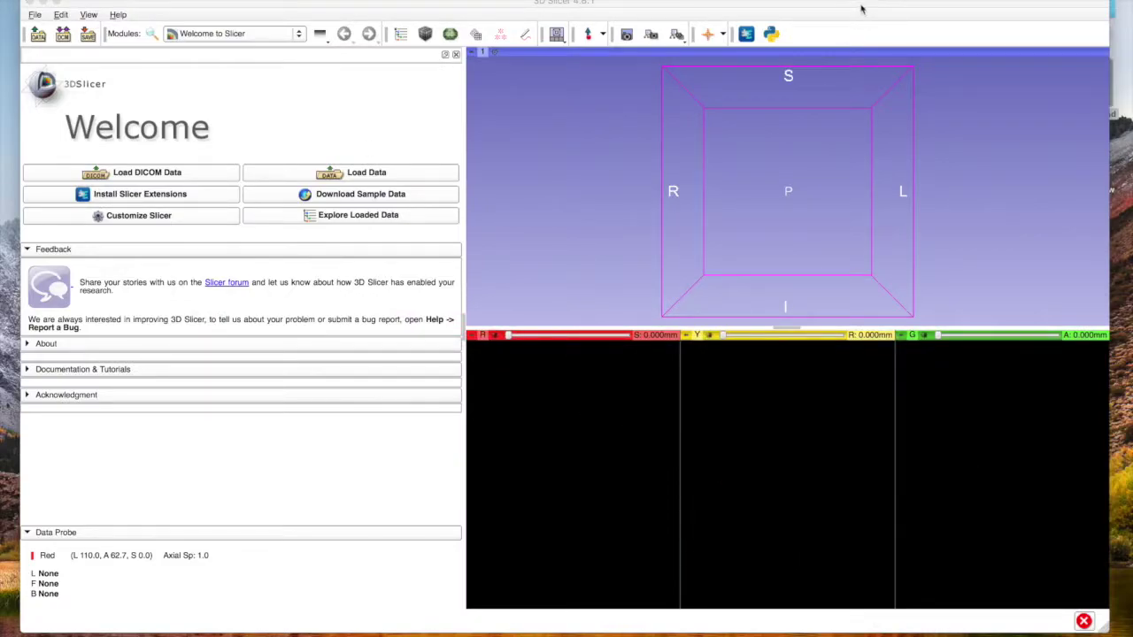
Drag example.mhd from the desktop into Slicer and confirm adding the volume.
{"action": "left_click_drag", "start_coordinate": [862, 9], "coordinate": [777, 17]}
{"action": "left_click", "coordinate": [1063, 155]}
{"action": "left_click", "coordinate": [1094, 96]}
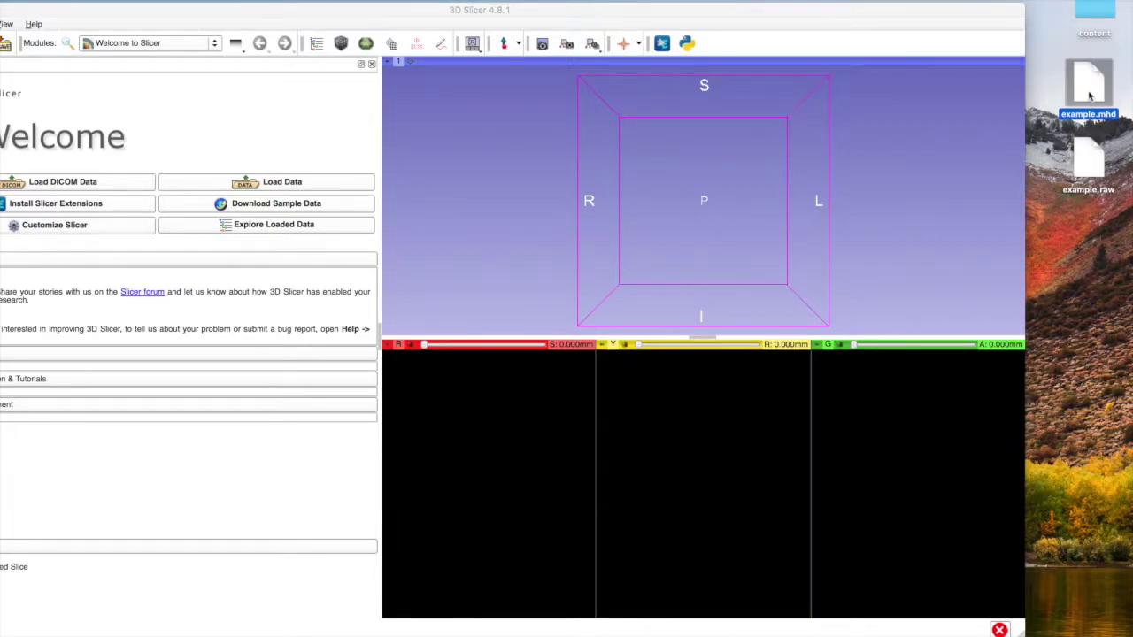
{"action": "left_click_drag", "start_coordinate": [1089, 95], "coordinate": [802, 175]}
{"action": "left_click", "coordinate": [724, 435]}
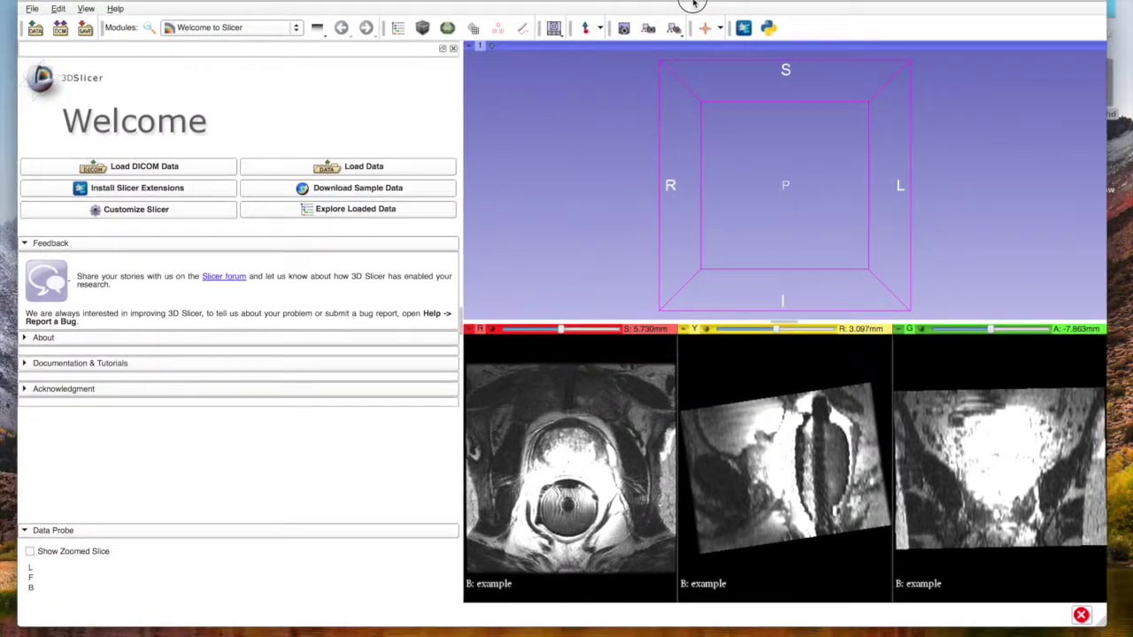
Adjust slice brightness/contrast and scroll through the Yellow and Green views of the prostate MRI.
{"action": "left_click_drag", "start_coordinate": [561, 482], "coordinate": [591, 480]}
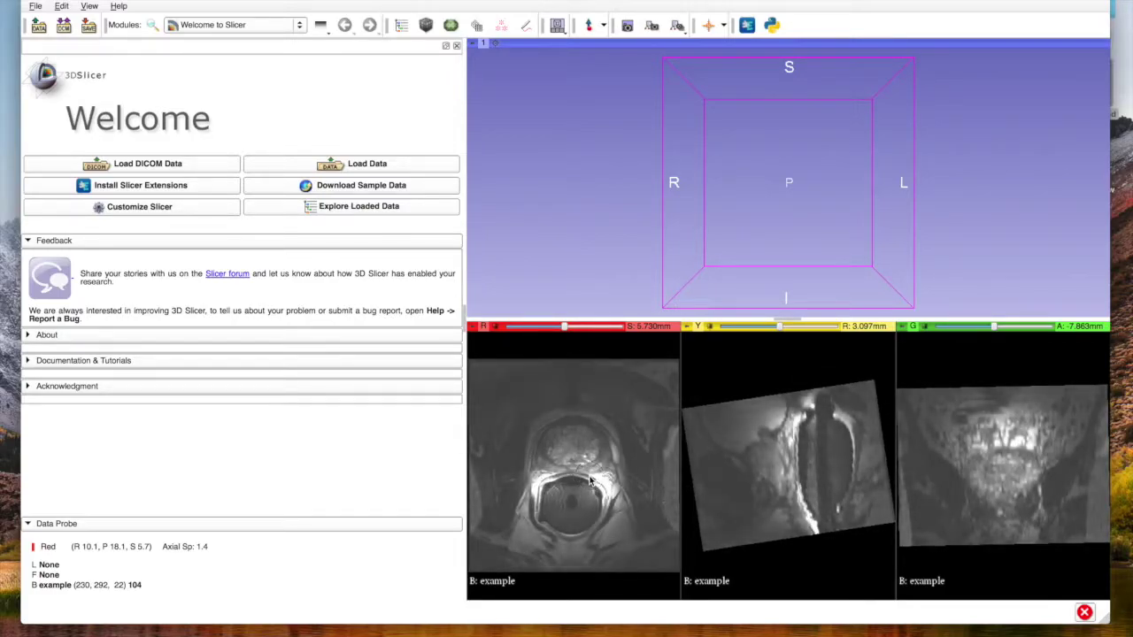
{"action": "scroll", "coordinate": [590, 480], "scroll_direction": "down", "scroll_amount": 1}
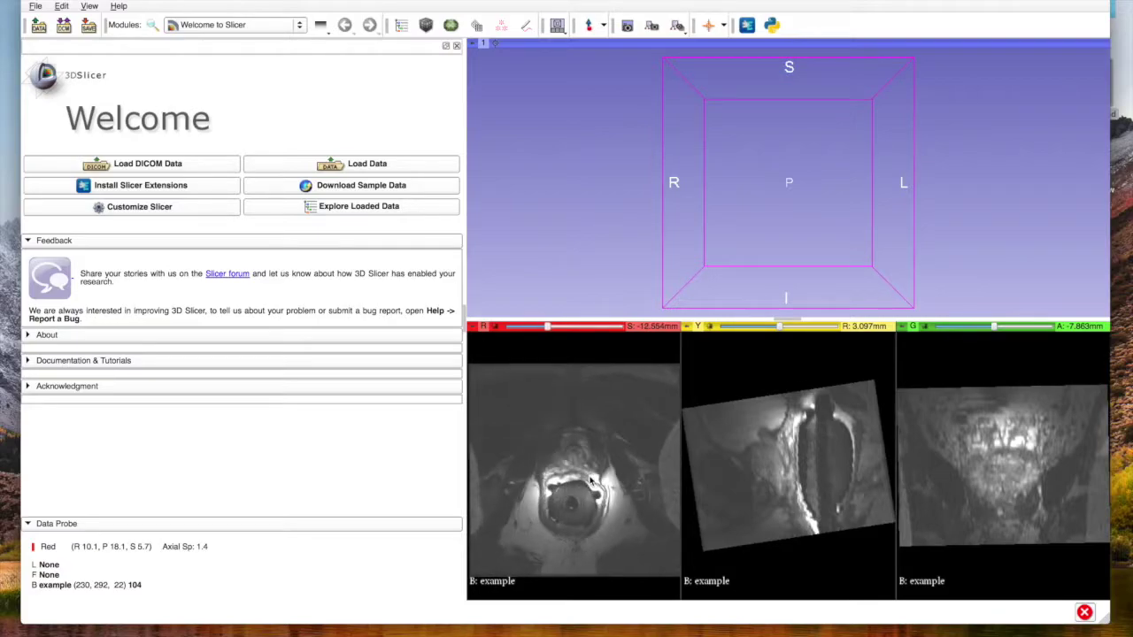
{"action": "scroll", "coordinate": [590, 480], "scroll_direction": "up", "scroll_amount": 2}
{"action": "scroll", "coordinate": [801, 485], "scroll_direction": "up", "scroll_amount": 2}
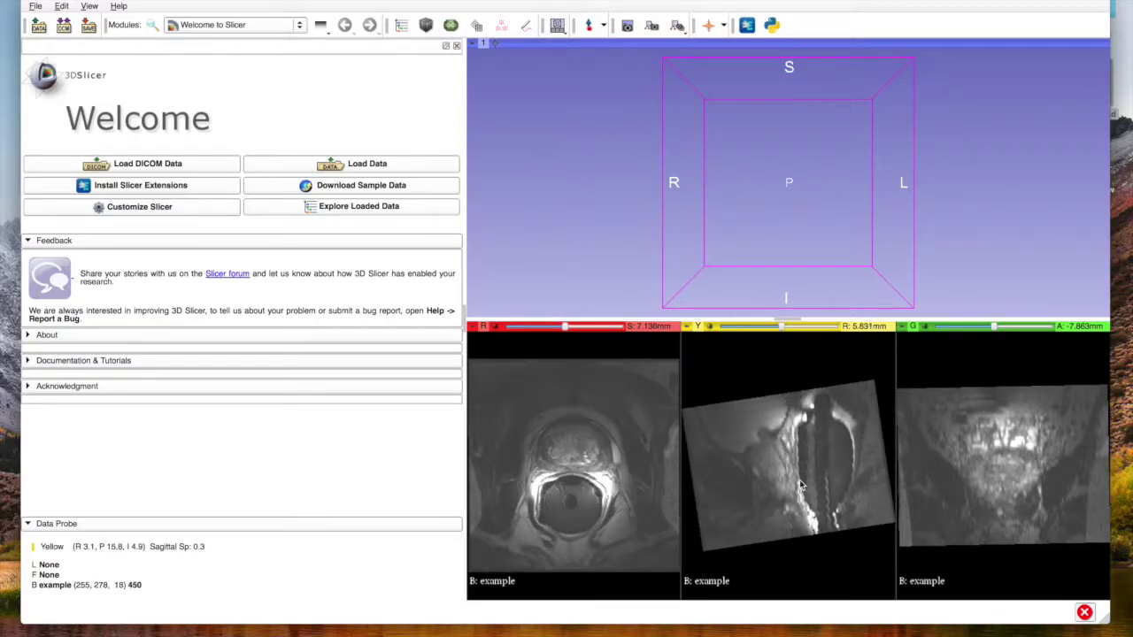
{"action": "scroll", "coordinate": [801, 485], "scroll_direction": "down", "scroll_amount": 10}
{"action": "scroll", "coordinate": [1015, 494], "scroll_direction": "up", "scroll_amount": 8}
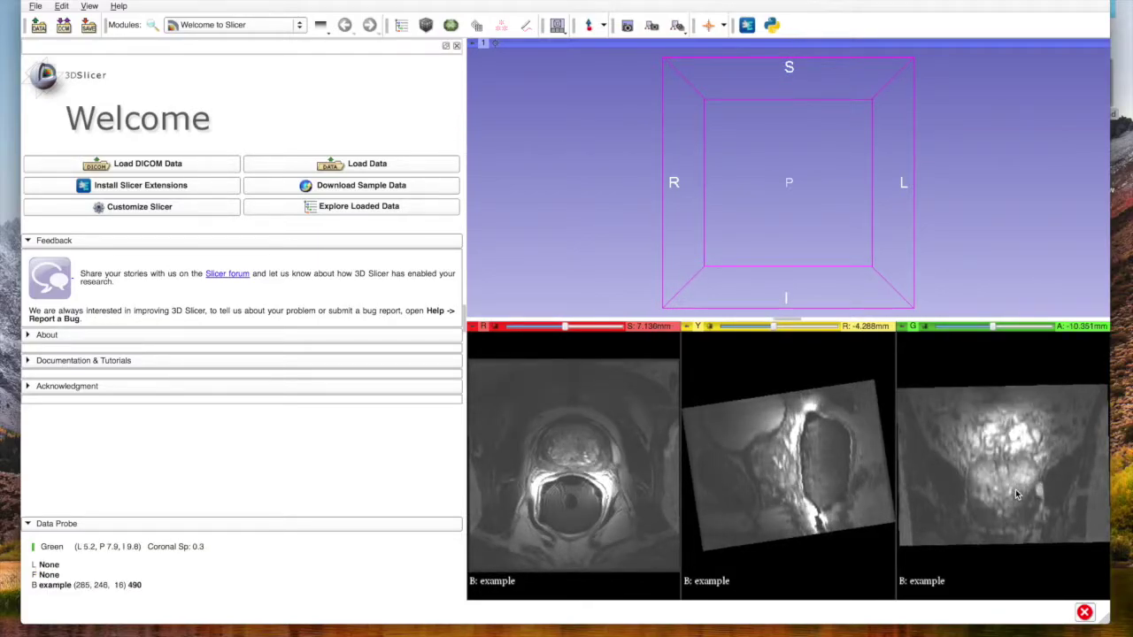
{"action": "scroll", "coordinate": [1015, 488], "scroll_direction": "down", "scroll_amount": 8}
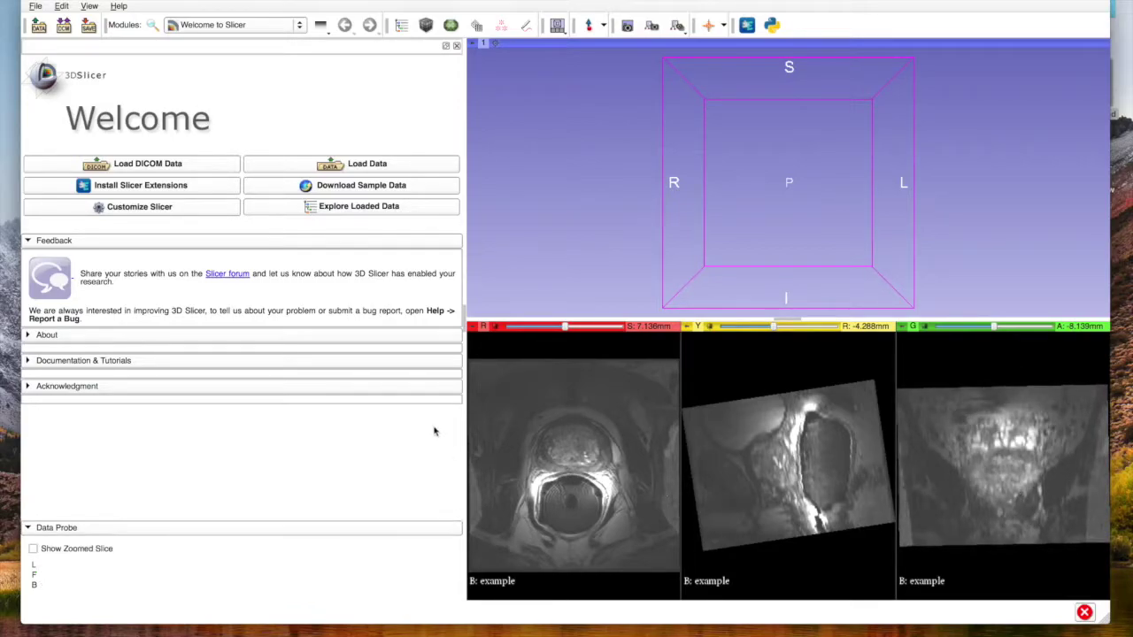
{"action": "left_click", "coordinate": [300, 28]}
Choose Segmentation > TOMAAT from the Modules list.
{"action": "mouse_move", "coordinate": [244, 316]}
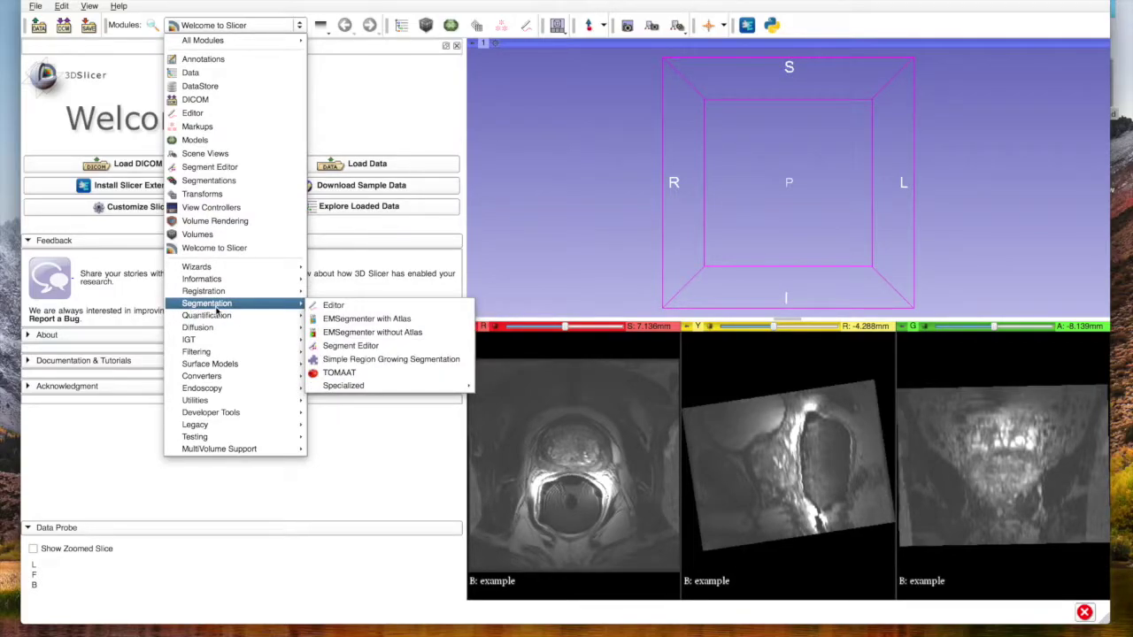
{"action": "left_click", "coordinate": [339, 374]}
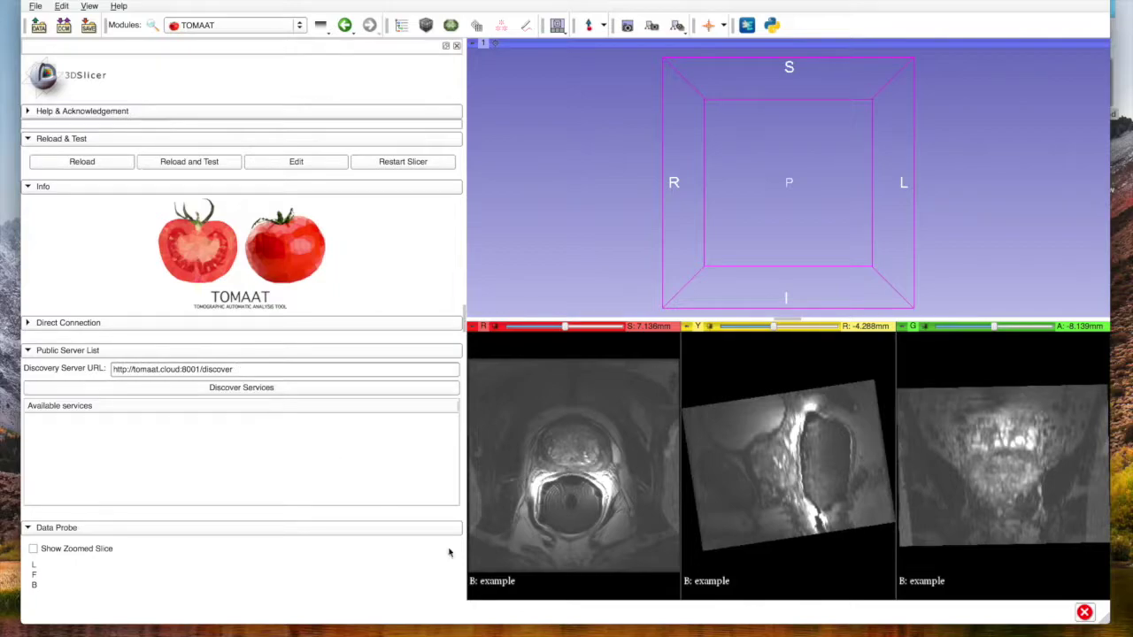
In the browser, scroll the TOMAAT page down to the public services cards, including V-Net.
{"action": "left_click", "coordinate": [917, 623]}
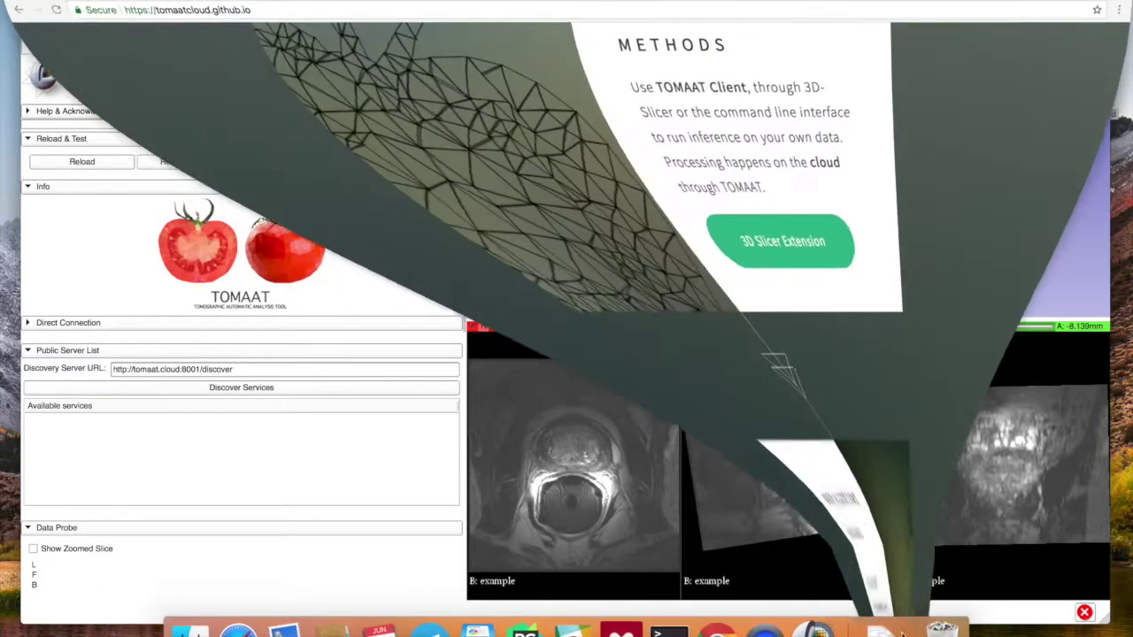
{"action": "scroll", "coordinate": [683, 428], "scroll_direction": "down", "scroll_amount": 15}
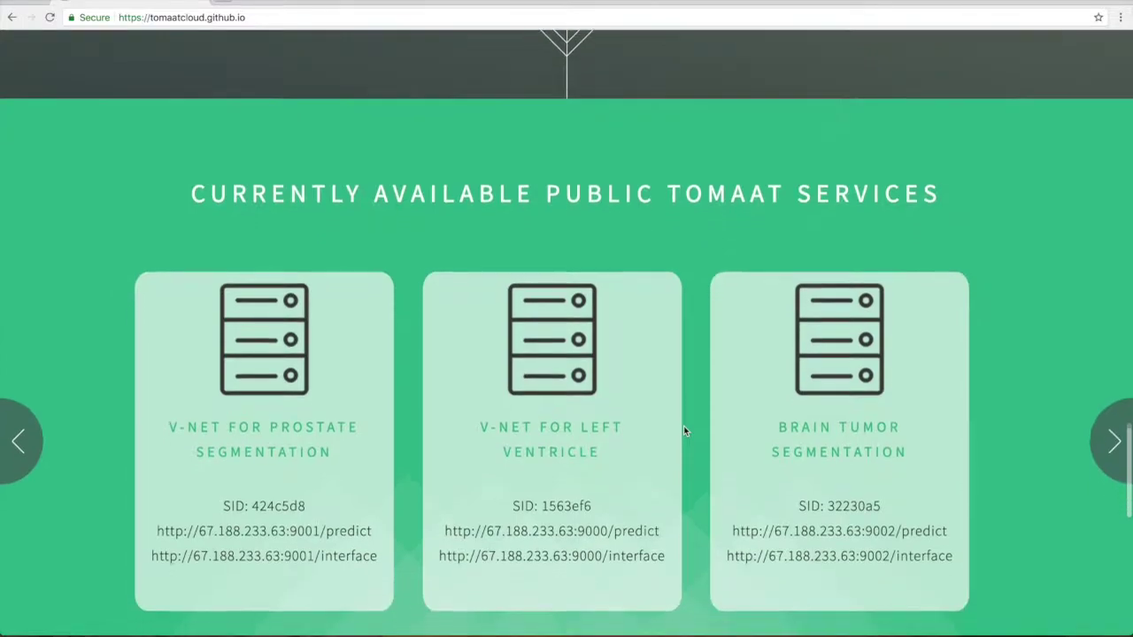
{"action": "scroll", "coordinate": [684, 431], "scroll_direction": "down", "scroll_amount": 1}
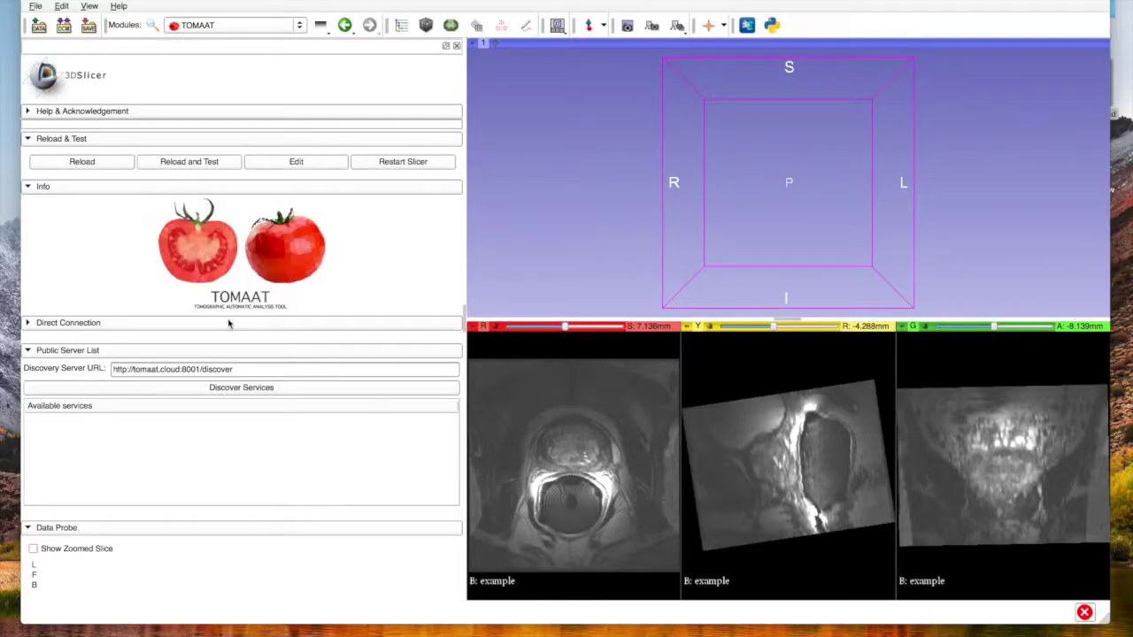
Discover services and select V-Net under Modality MRI > Anatomy Prostate > Task Segmentation.
{"action": "left_click", "coordinate": [220, 389]}
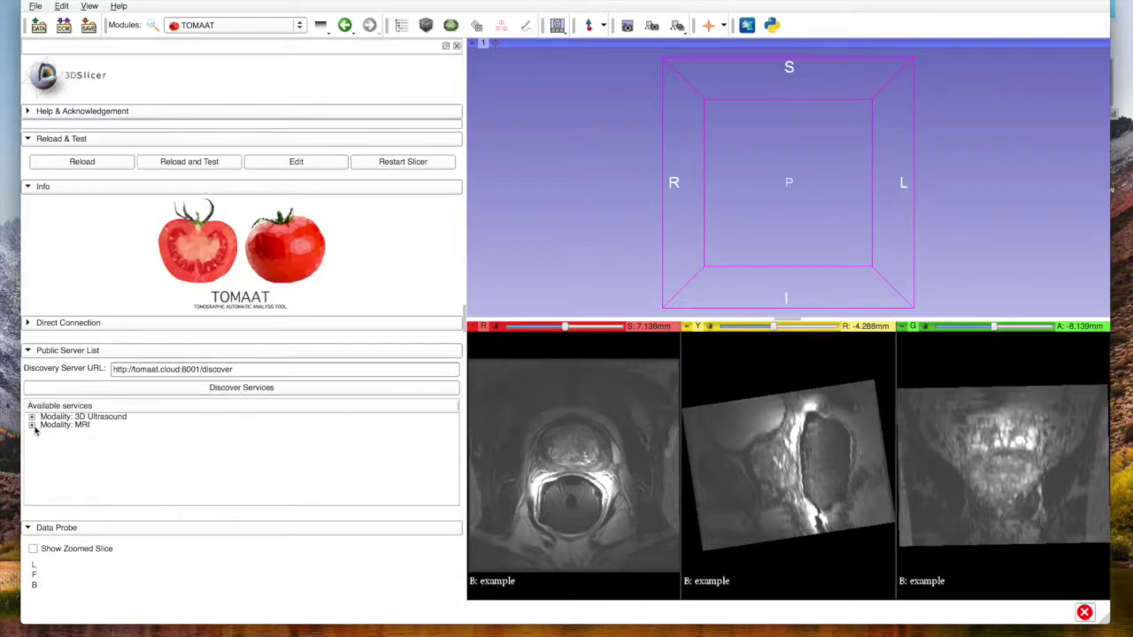
{"action": "left_click", "coordinate": [32, 426]}
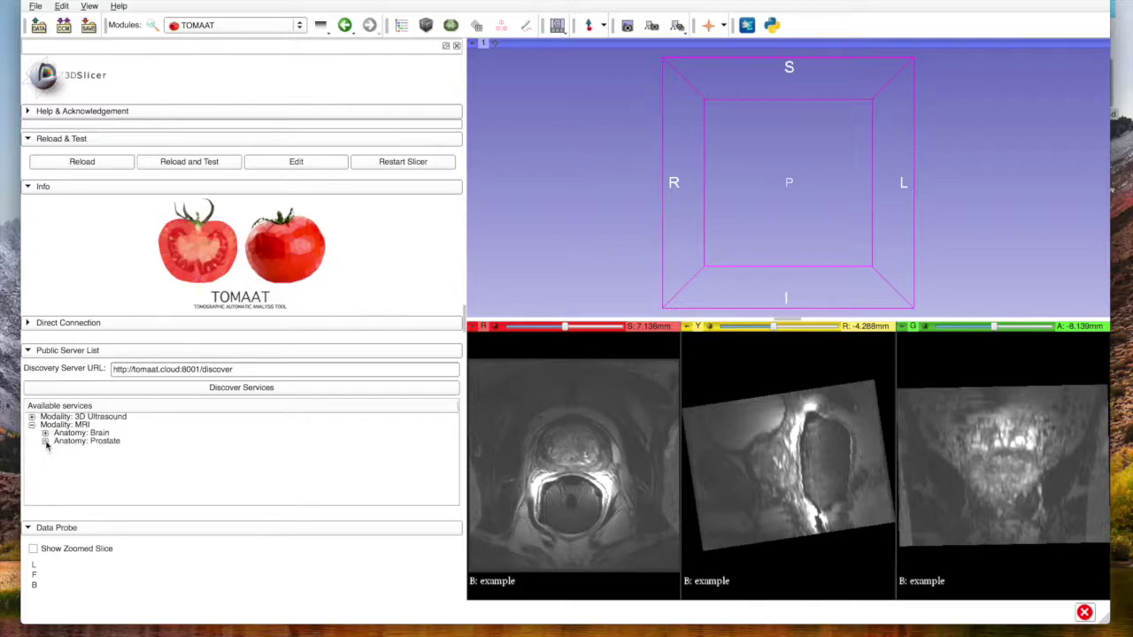
{"action": "left_click", "coordinate": [46, 440]}
{"action": "left_click", "coordinate": [58, 449]}
{"action": "left_click", "coordinate": [108, 458]}
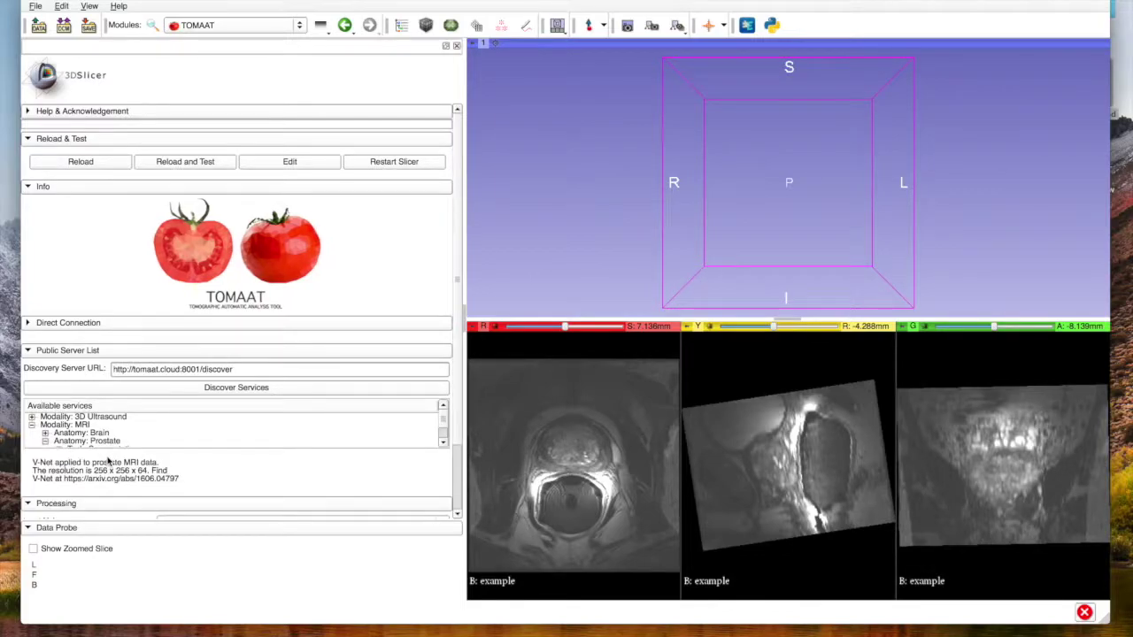
{"action": "scroll", "coordinate": [203, 423], "scroll_direction": "down", "scroll_amount": 3}
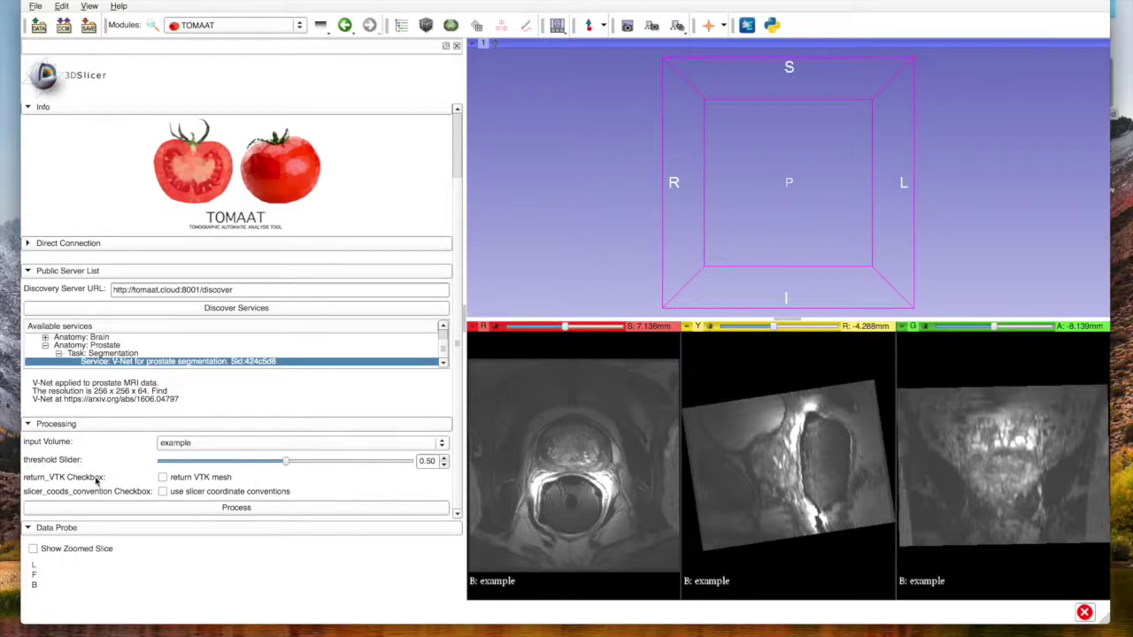
{"action": "left_click", "coordinate": [229, 448]}
Keep 'example' as input volume, run Process, and submit the data to the server.
{"action": "left_click", "coordinate": [230, 448]}
{"action": "left_click", "coordinate": [217, 444]}
{"action": "left_click", "coordinate": [185, 447]}
{"action": "left_click", "coordinate": [245, 509]}
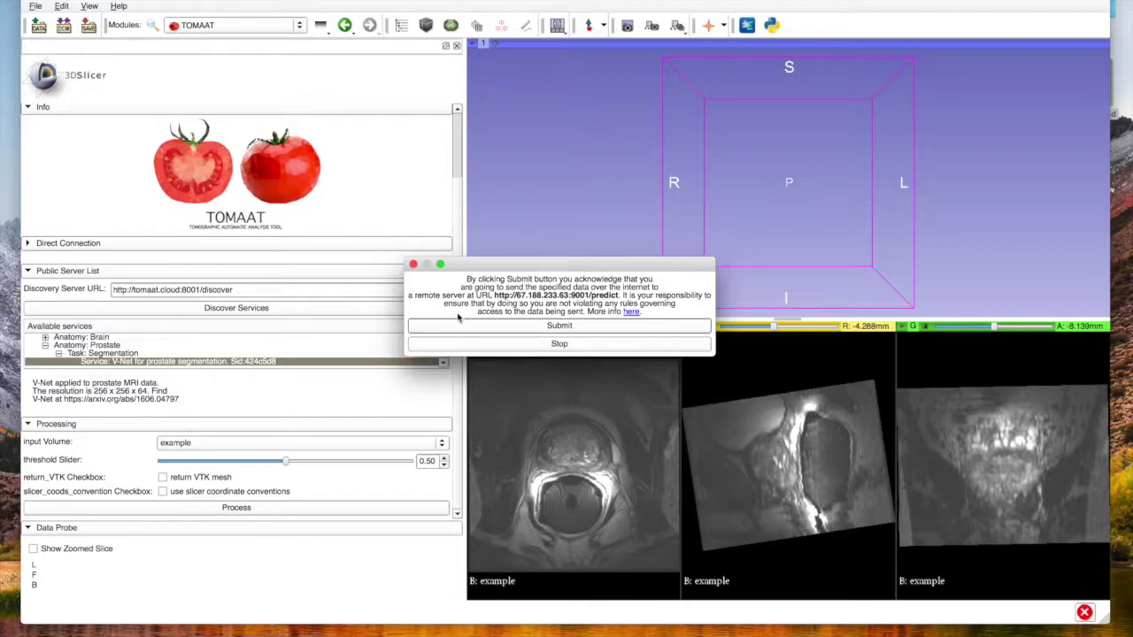
{"action": "left_click", "coordinate": [559, 325]}
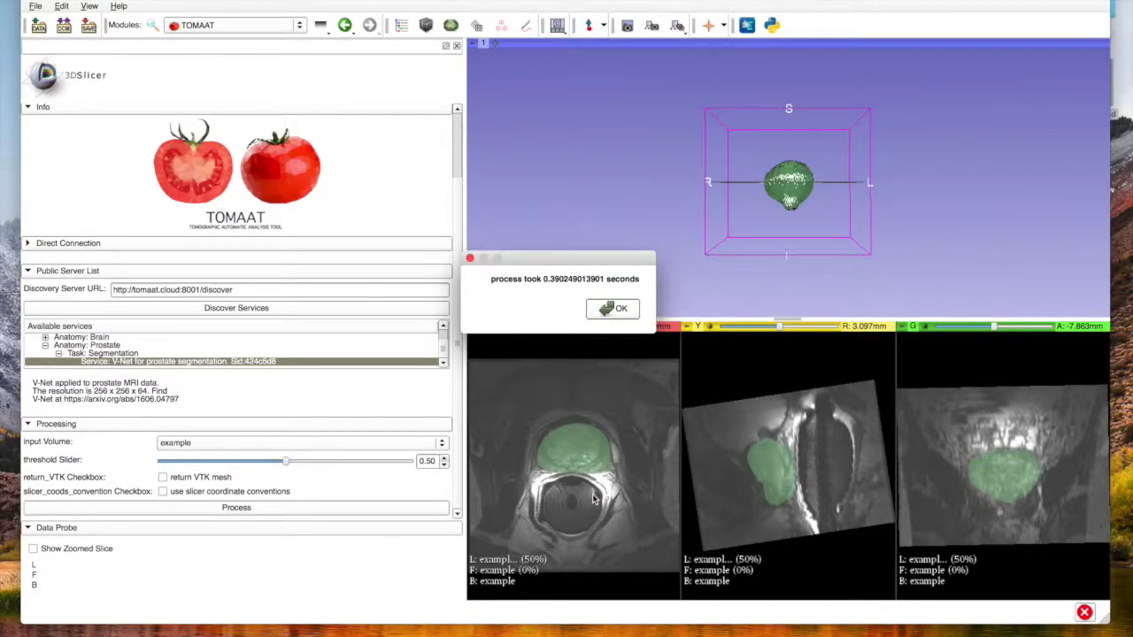
Close the 'process took 0.39 seconds' message and scroll the slice views to inspect the green mask.
{"action": "left_click", "coordinate": [622, 308]}
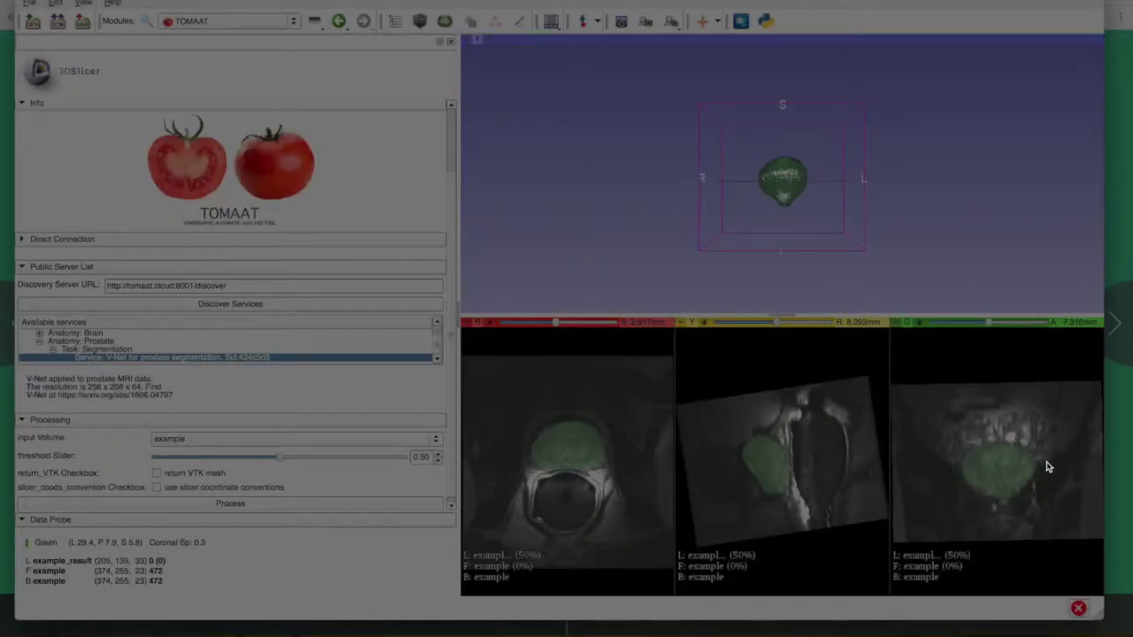
{"action": "scroll", "coordinate": [1046, 467], "scroll_direction": "down", "scroll_amount": 10}
{"action": "scroll", "coordinate": [1046, 466], "scroll_direction": "up", "scroll_amount": 5}
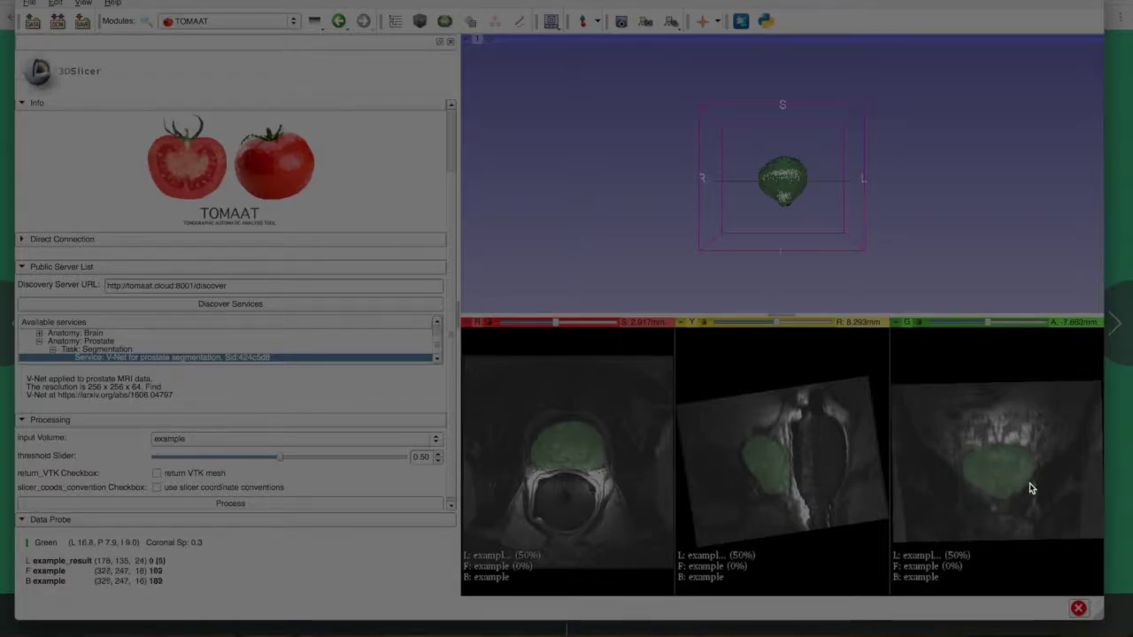
{"action": "scroll", "coordinate": [967, 483], "scroll_direction": "down", "scroll_amount": 2}
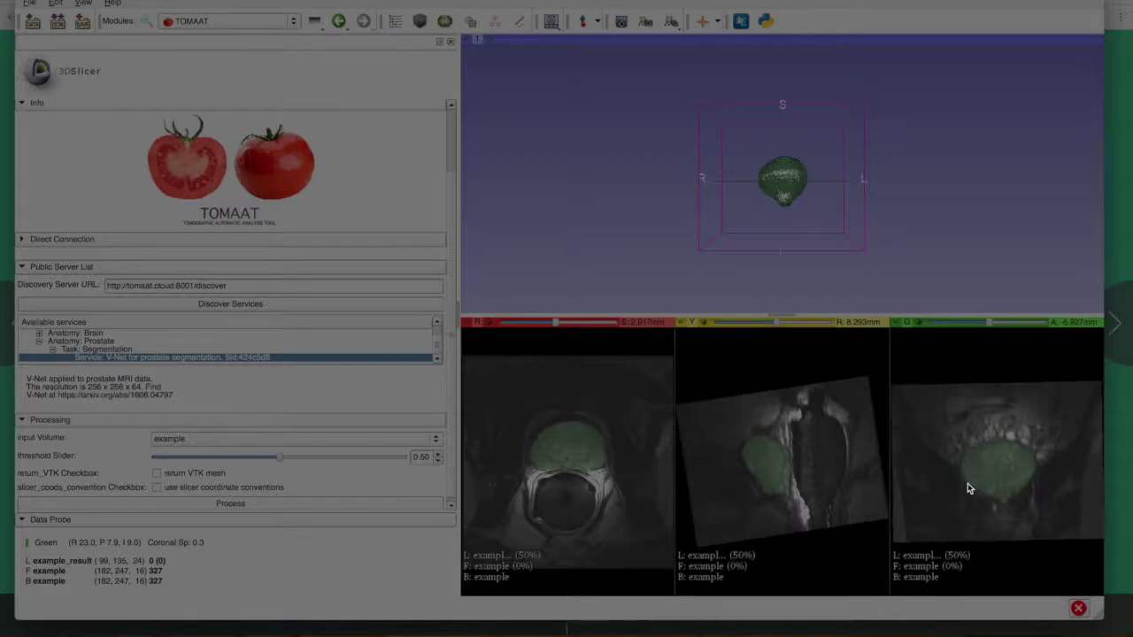